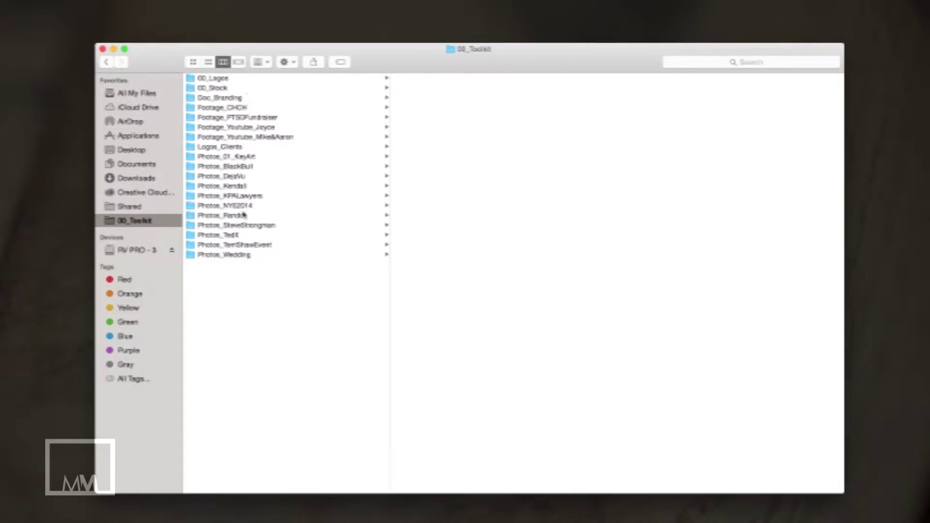
- Preview GraemazingLogo.jpg and GraemazingLogo.png in the 00_Logos folder at a larger size
left_click(234, 80)
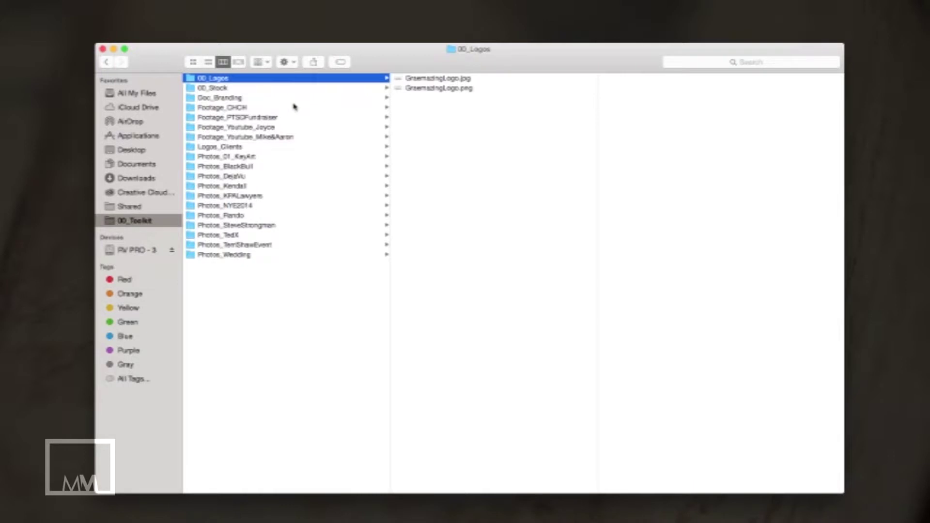
left_click(437, 80)
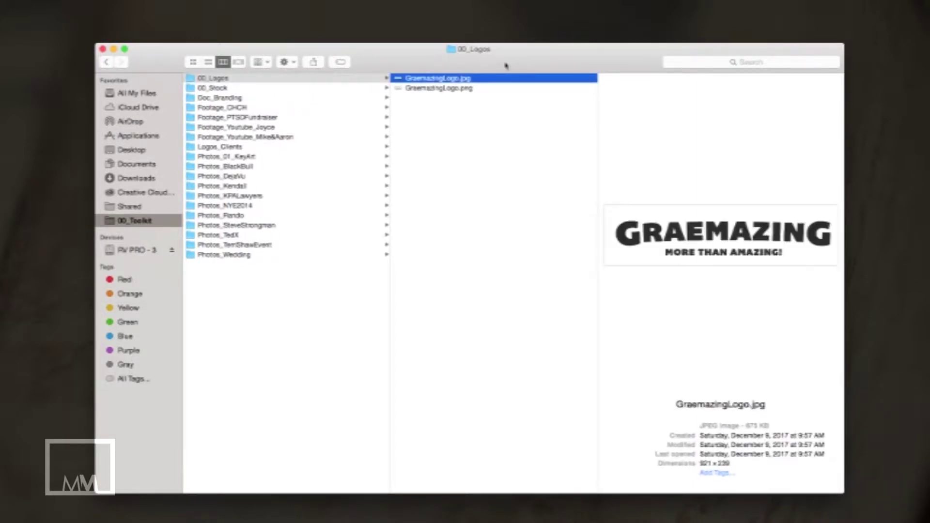
key("space")
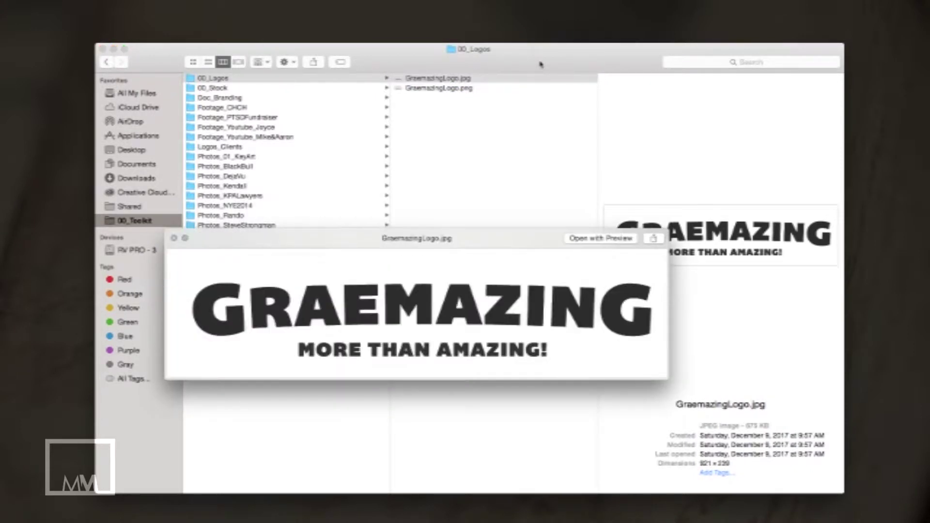
key("Down")
key("Up")
key("space")
- Look through the GettyImages stock pictures in the 00_Stock folder
left_click(332, 88)
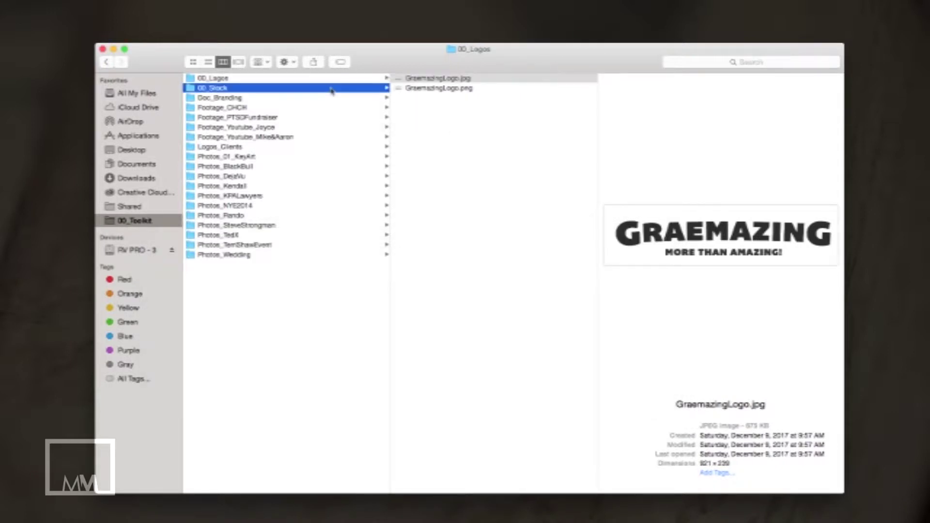
left_click(455, 108)
left_click(461, 129)
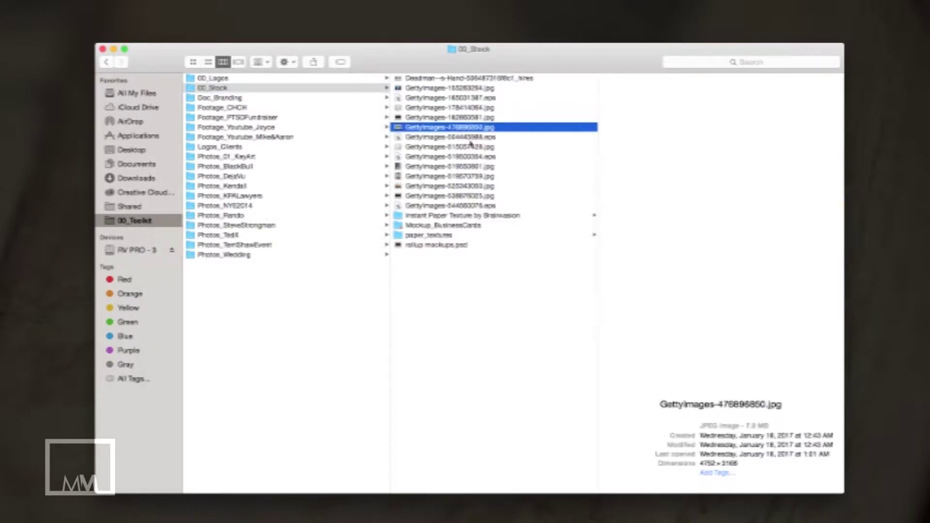
left_click(464, 168)
left_click(472, 187)
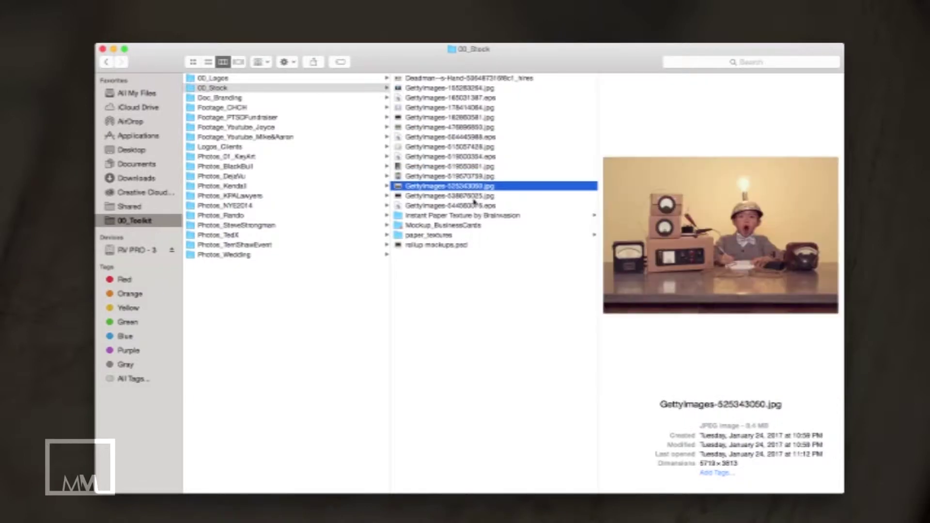
left_click(474, 196)
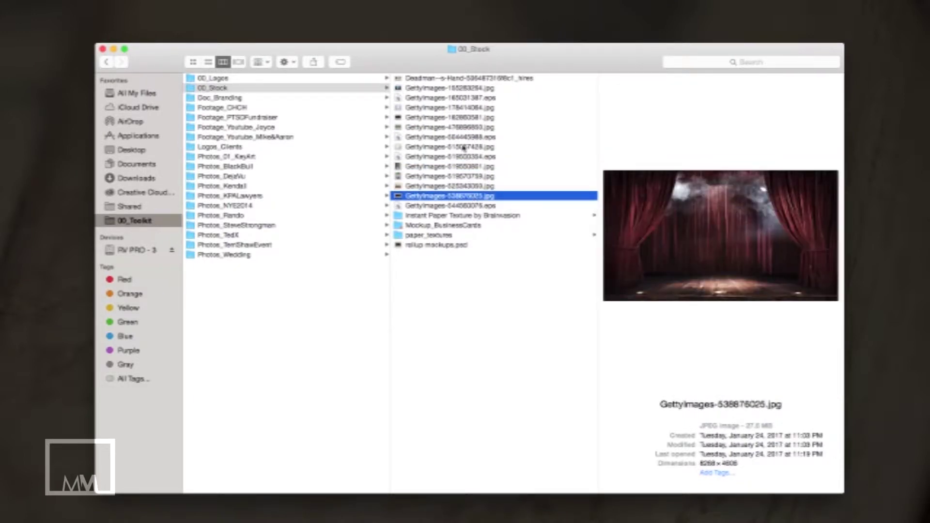
left_click(460, 127)
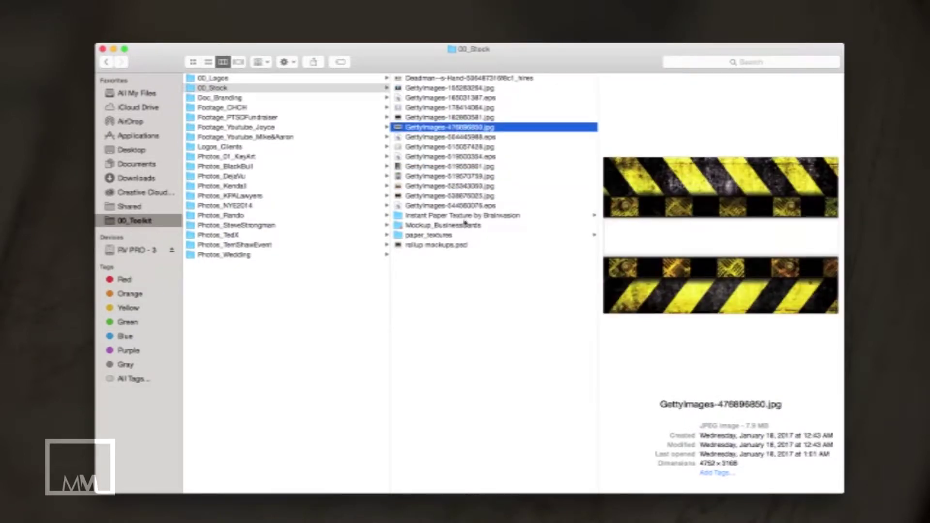
- Check the paper_textures folder and preview rollup mockups.psd in the stock collection
left_click(444, 235)
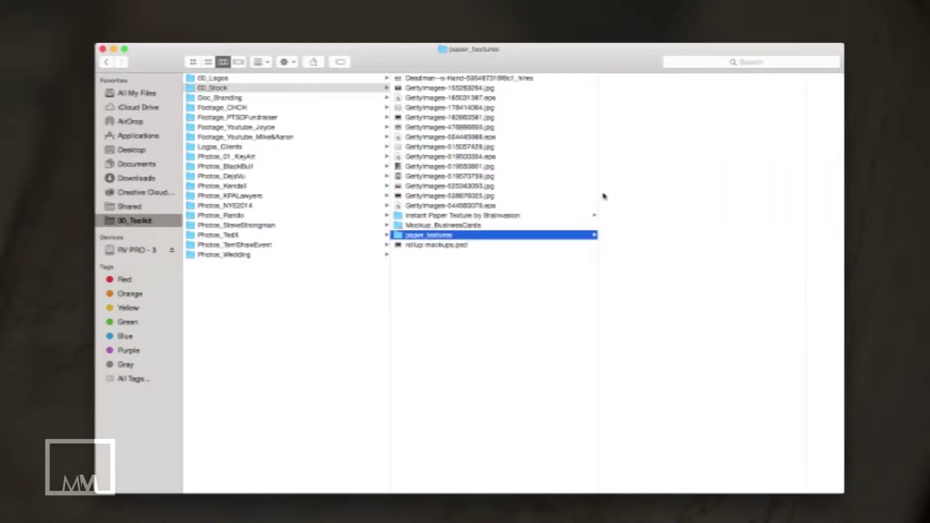
left_click(457, 246)
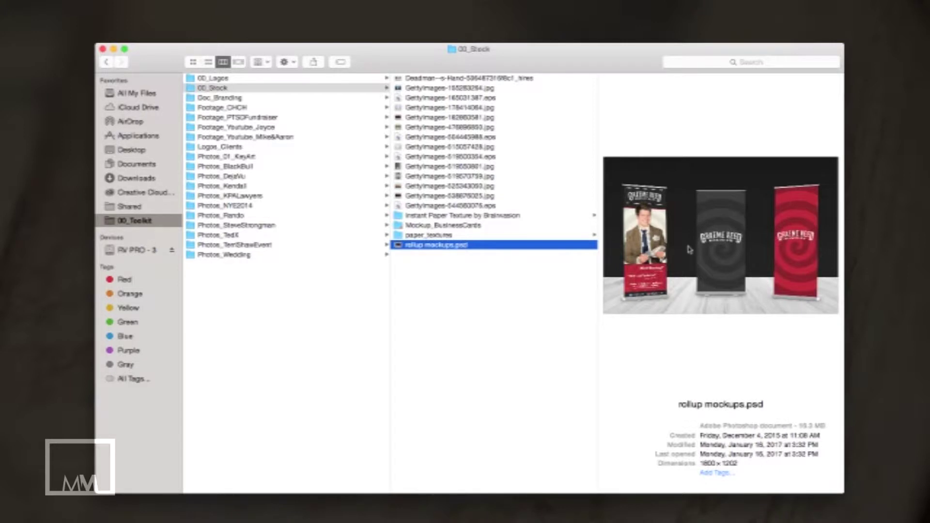
key("space")
key("space")
- Look through the Doc_Branding and footage folders, finishing with the contents of Footage_CHCH
left_click(291, 137)
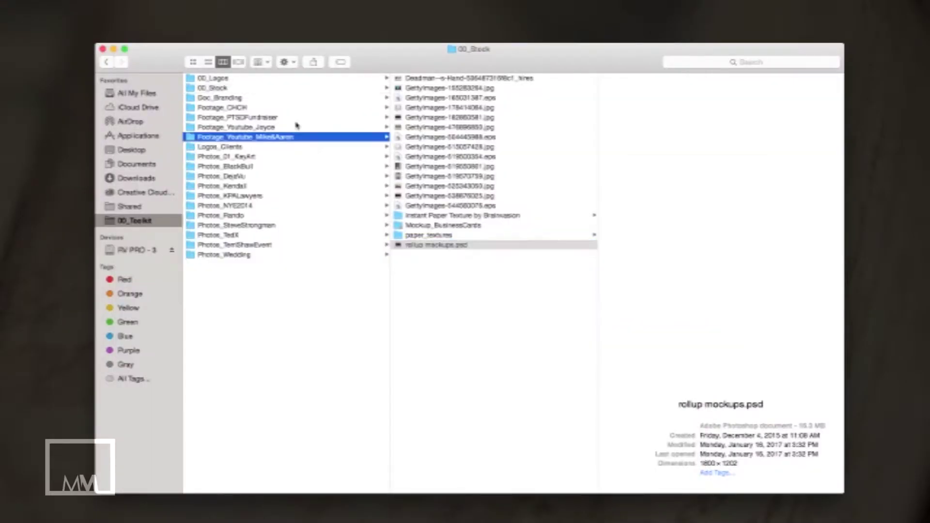
left_click(259, 101)
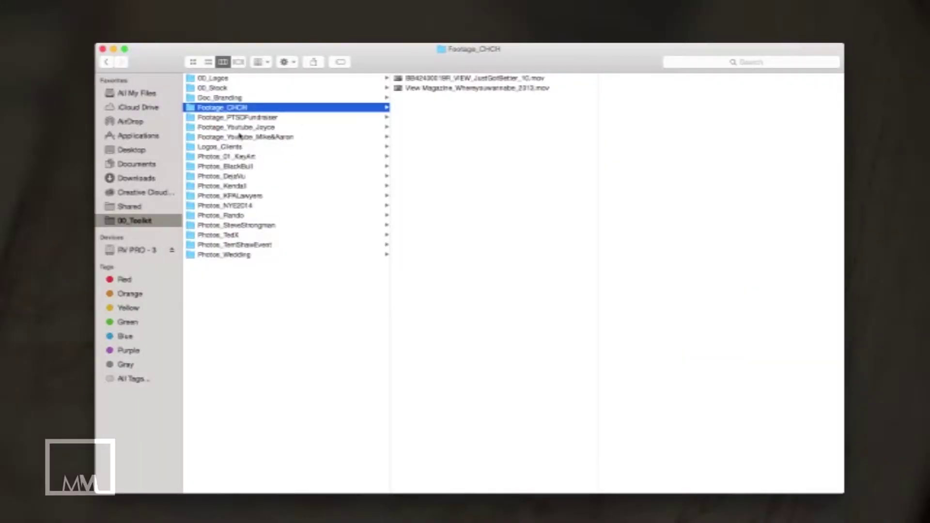
key("Down")
key("Down")
key("Down")
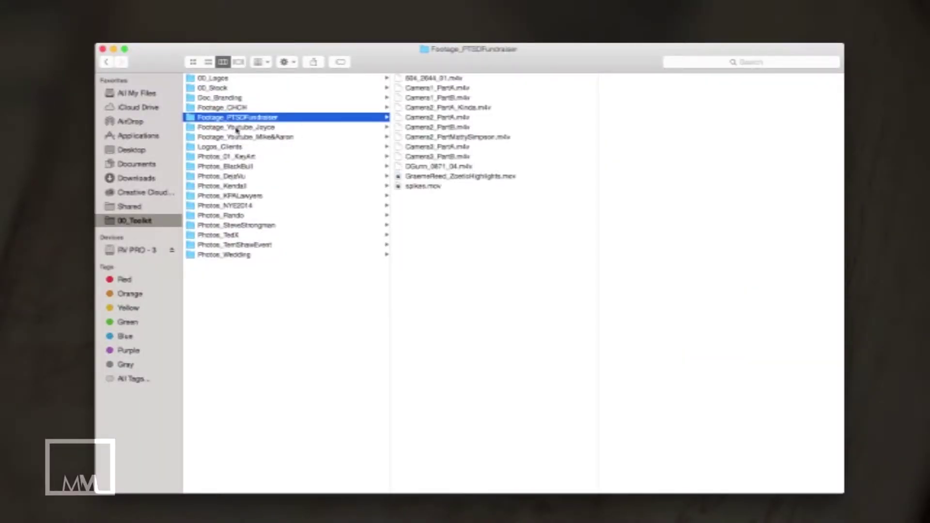
key("Up")
key("Up")
key("Up")
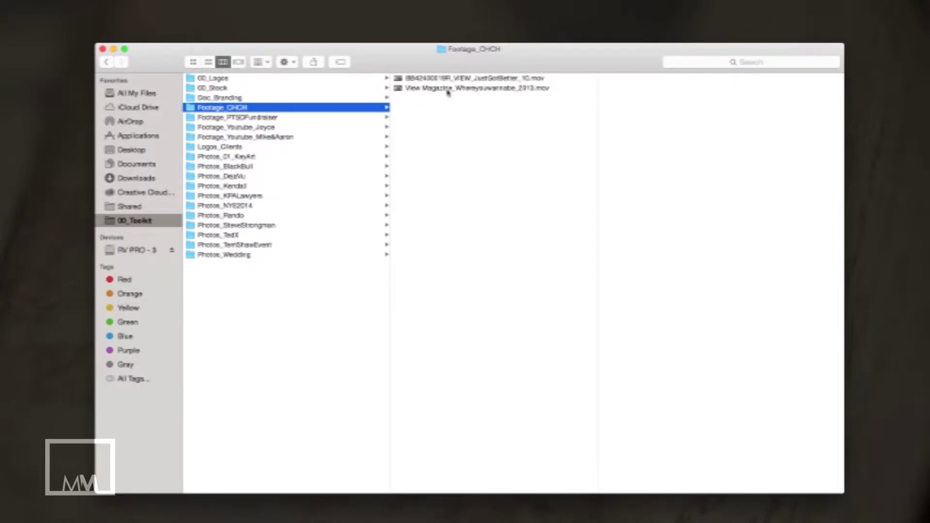
- Play a preview of View Magazine_Whereyouwannabe_2013.mov from the Footage_CHCH folder and close it
left_click(448, 88)
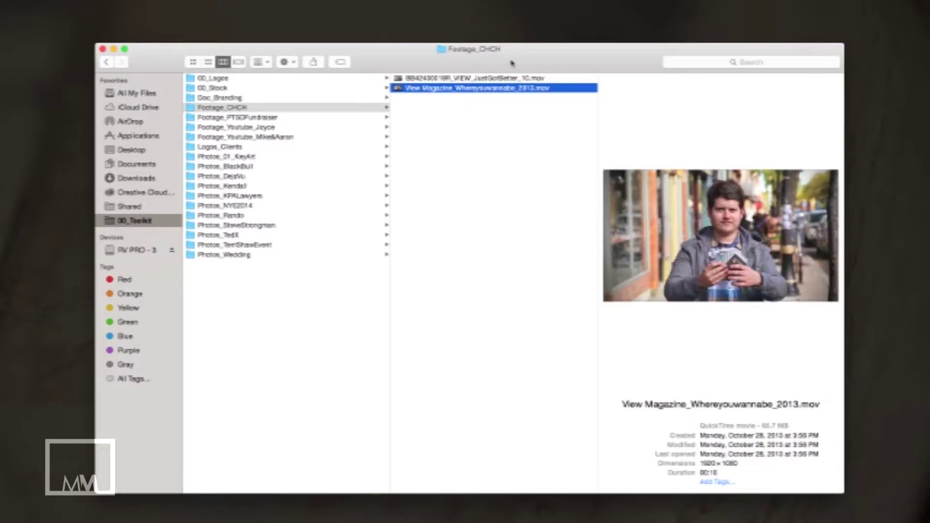
key("space")
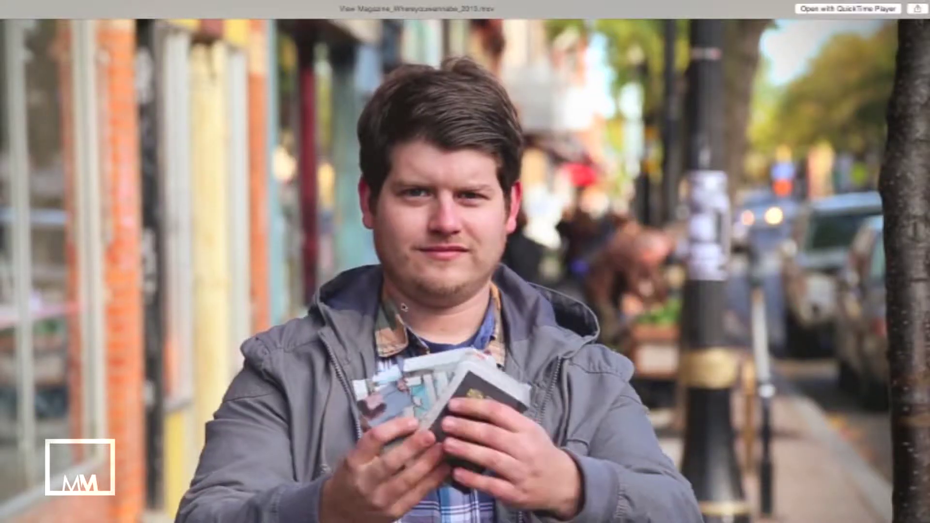
key("space")
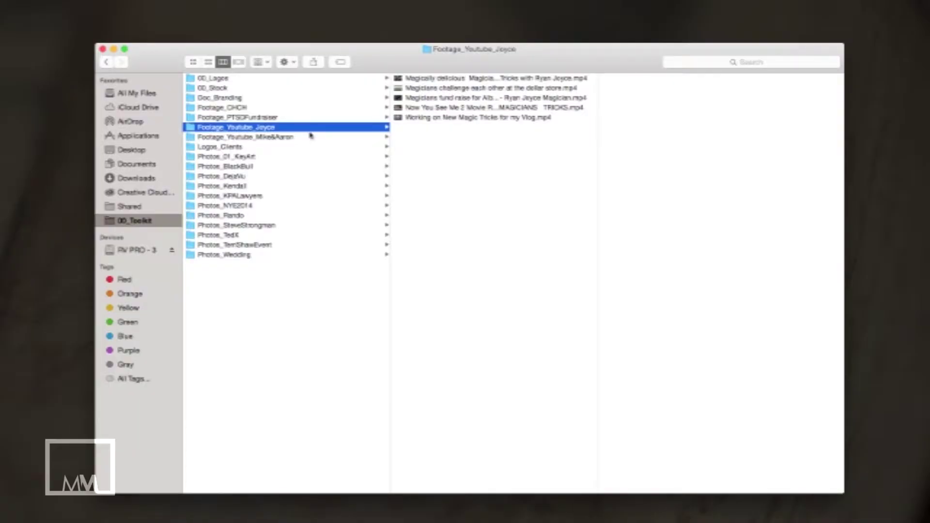
- Preview the "Magically delicious Magician's Breakfast 2" video, skip to about its middle, and close it
left_click(525, 80)
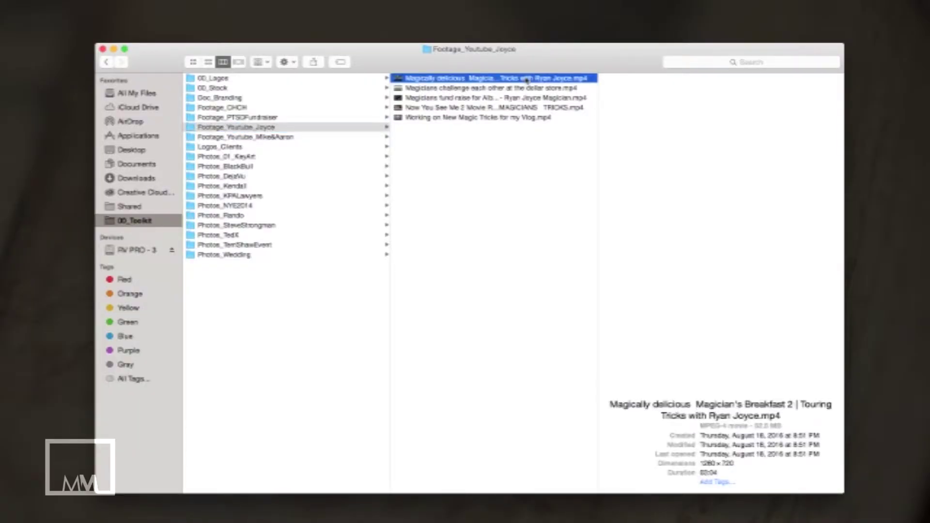
key("space")
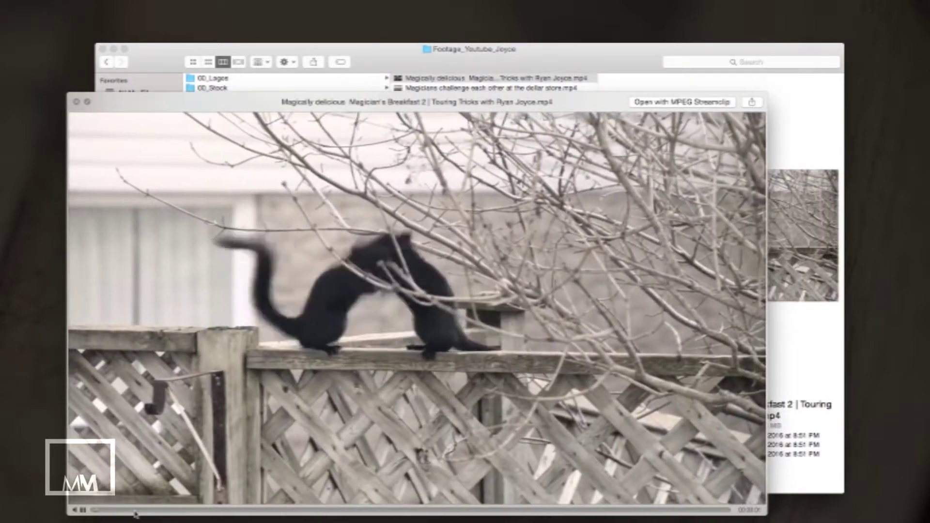
left_click_drag(135, 511, 426, 512)
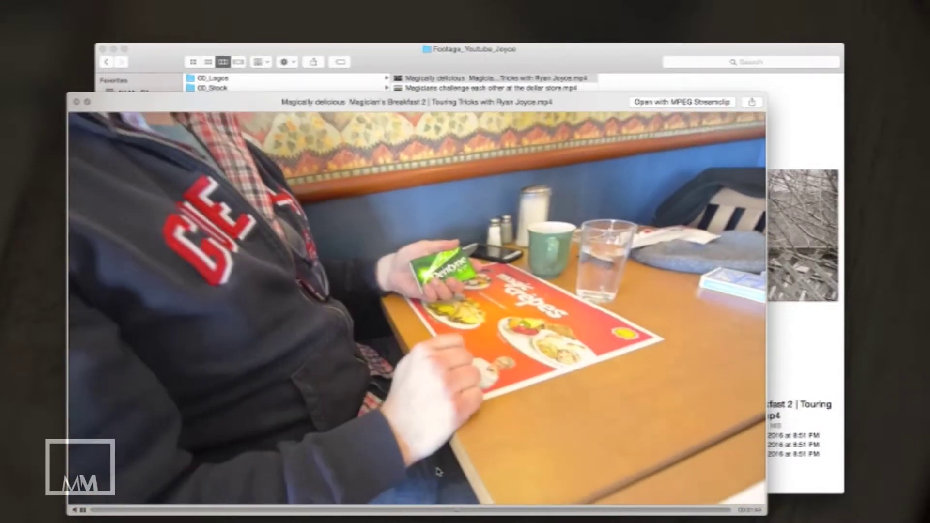
key("space")
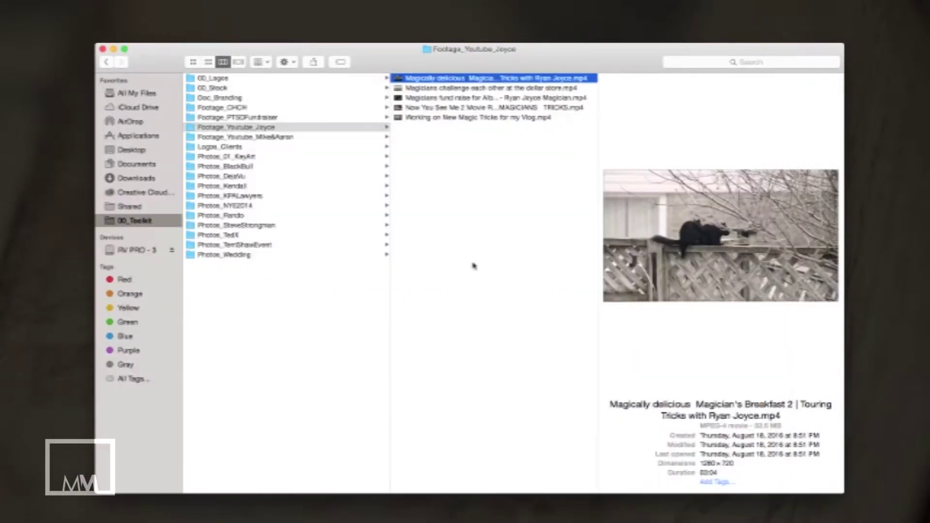
- Look through the remaining magician clips in the same YouTube footage folder and return to the folder level
left_click(477, 118)
key("Up")
key("Up")
key("Left")
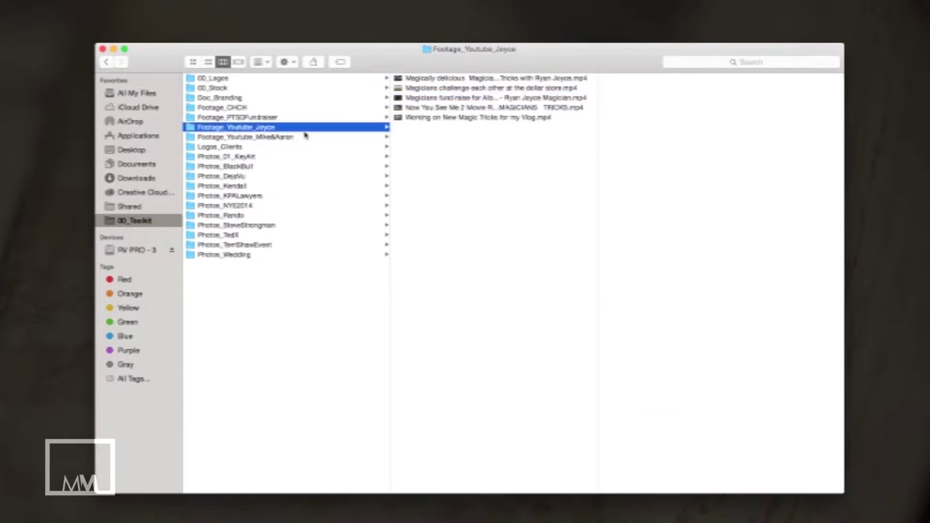
- Preview the EPISODE_4 special guest video in the other YouTube footage folder and skip further into it
left_click(307, 138)
left_click(477, 79)
key("space")
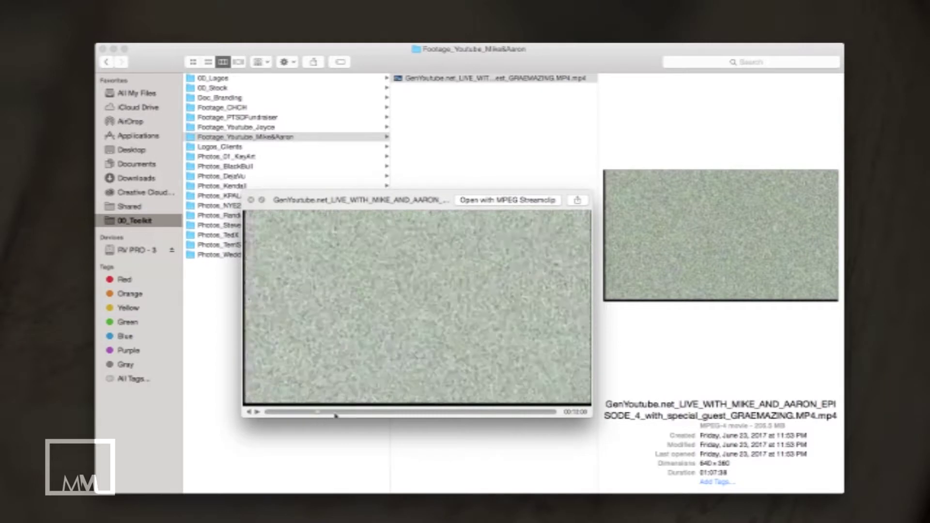
left_click(372, 412)
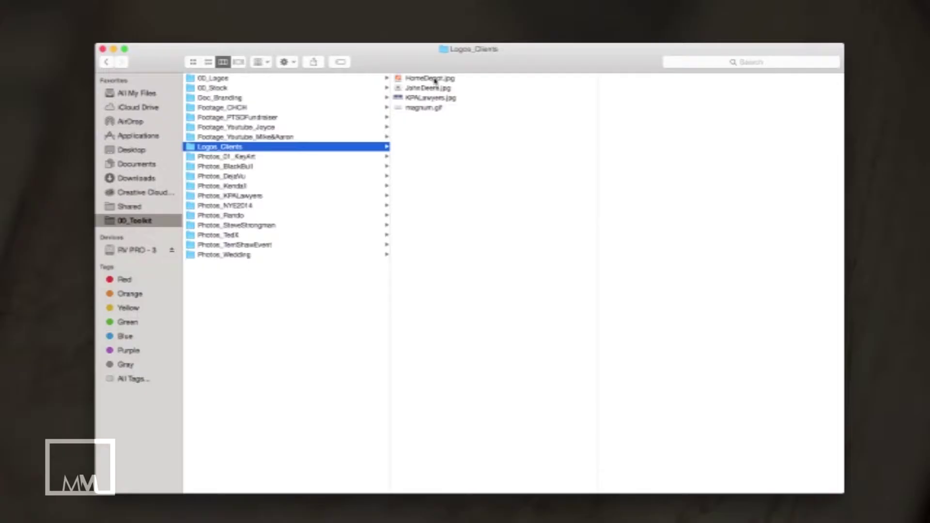
- Preview the client logos in Logos_Clients one after another, from HomeDepot.jpg through magnum.gif
left_click(436, 78)
key("space")
key("Down")
key("Down")
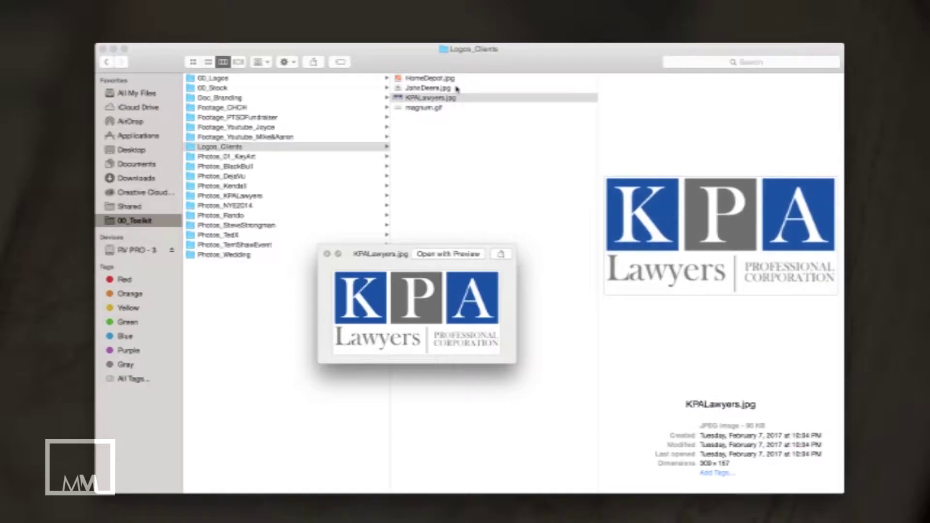
key("Down")
key("space")
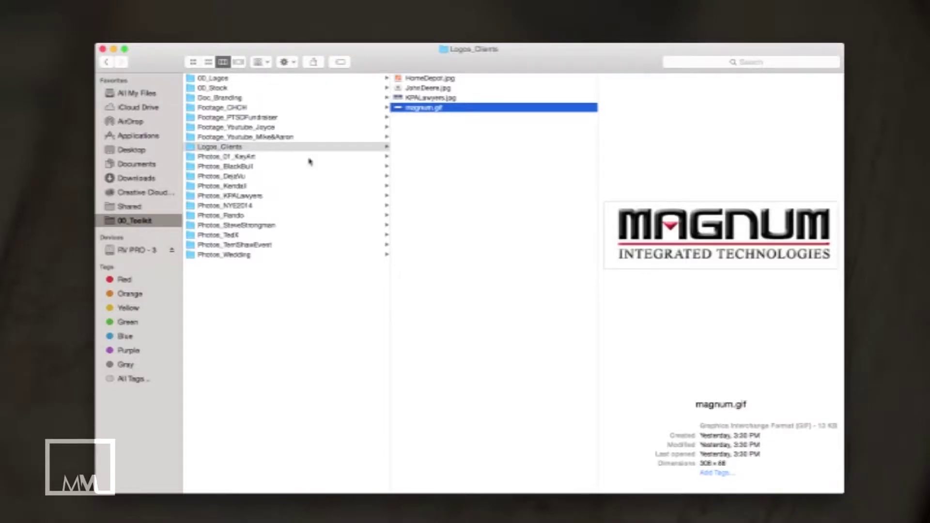
- View the GMaze_Jan2017 cutout files A, B and C in the Photos_01_KeyArt folder
left_click(291, 157)
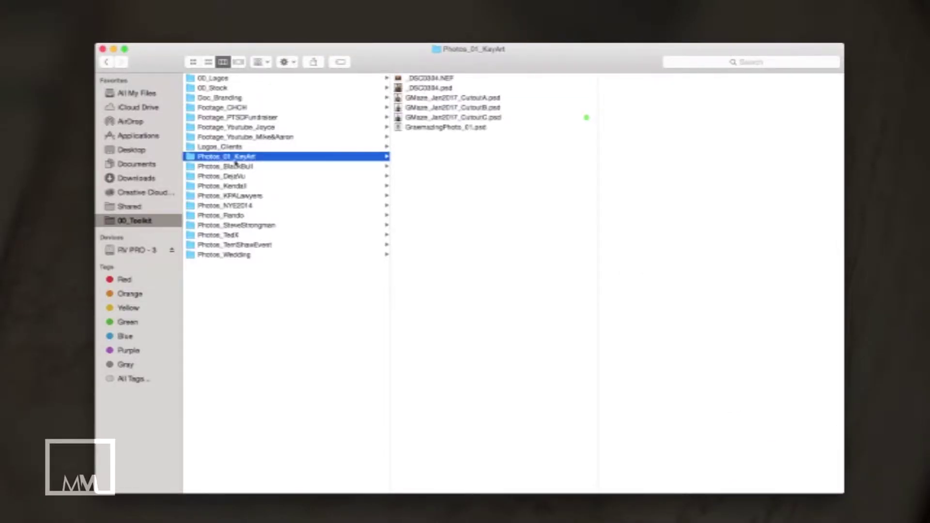
left_click(438, 99)
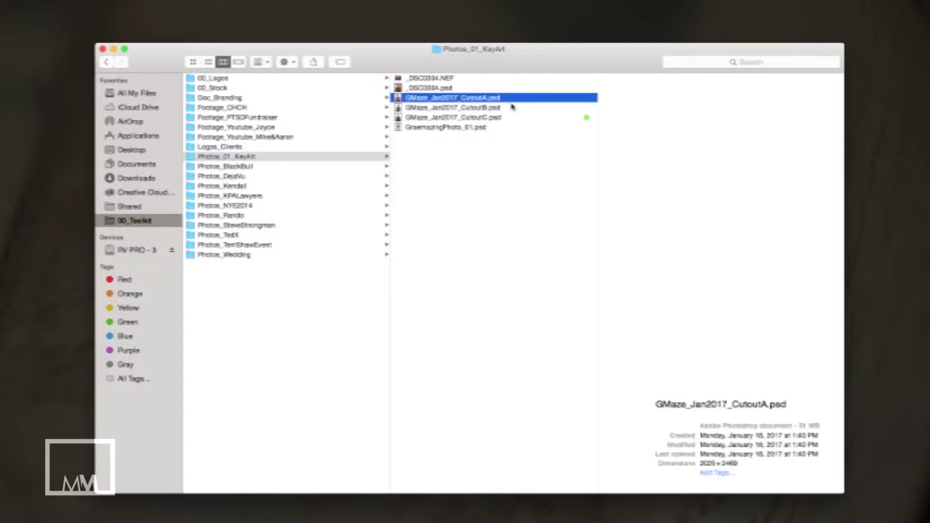
key("Down")
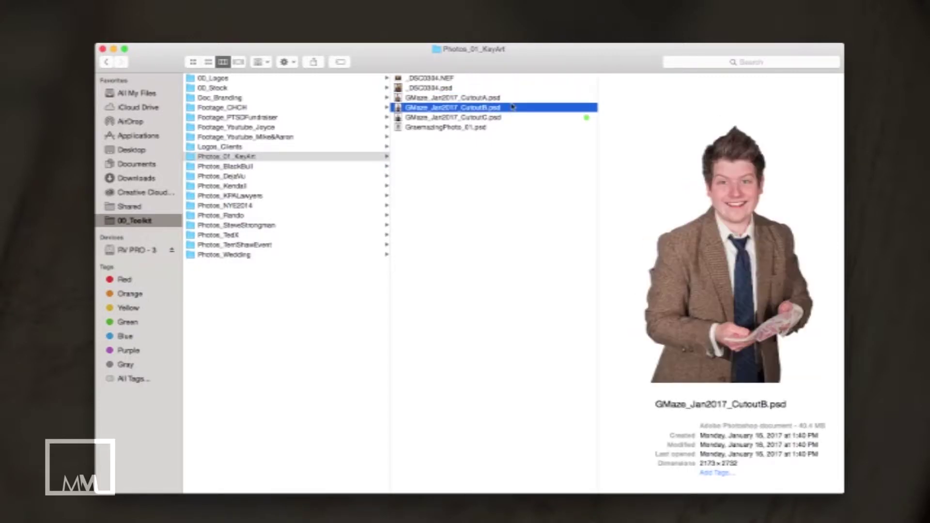
key("Down")
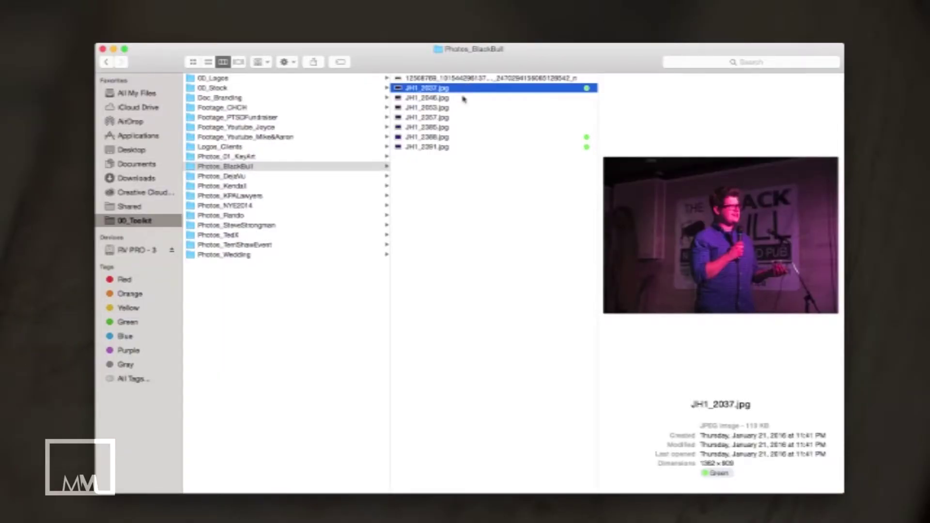
- View JH1_2357.jpg in Photos_BlackBull, and preview JH1_2388.jpg and JH1_2391.jpg at a larger size
left_click(456, 117)
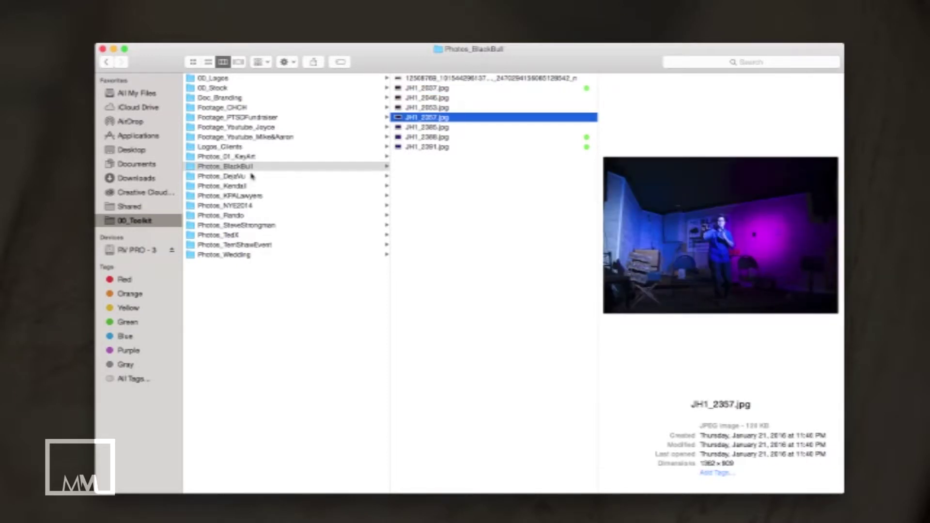
left_click(470, 140)
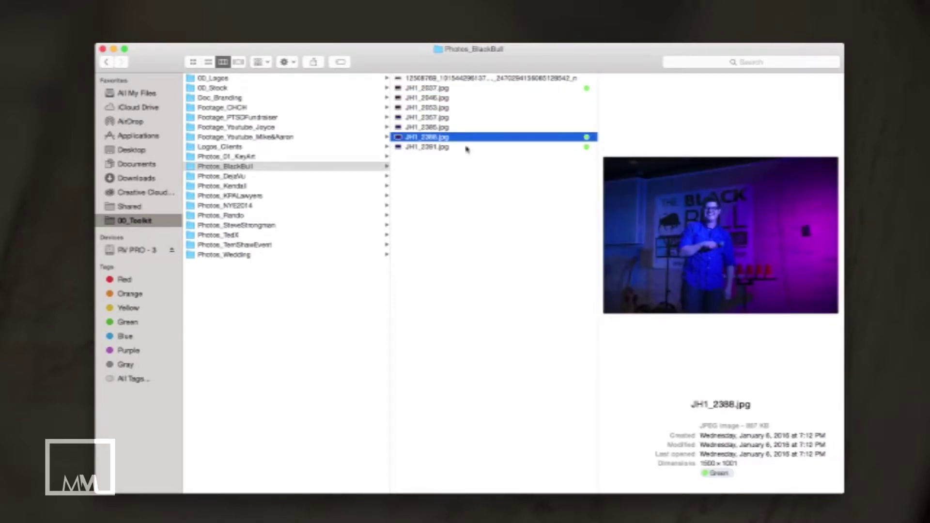
key("space")
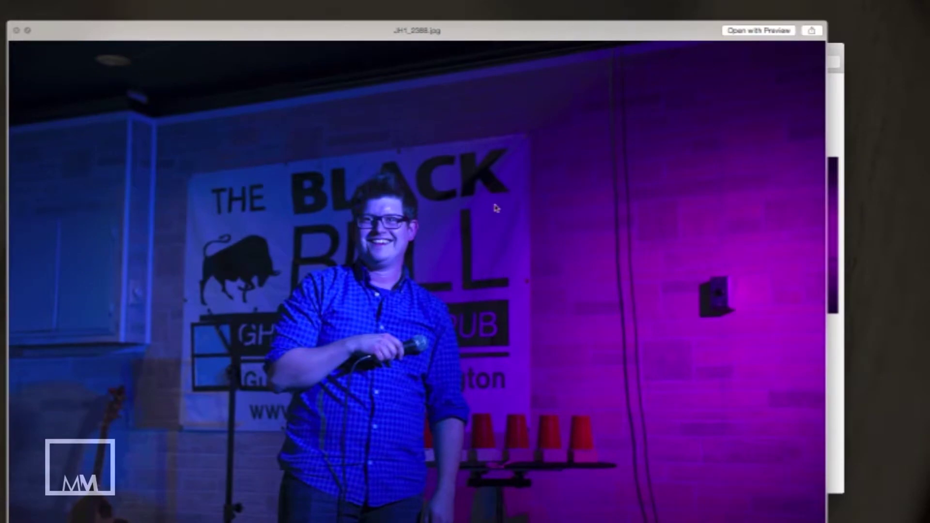
key("Down")
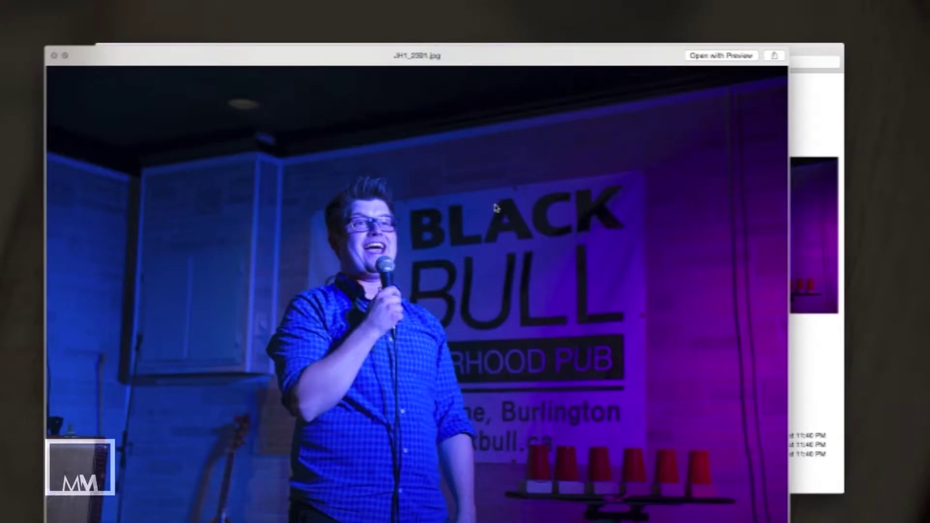
key("space")
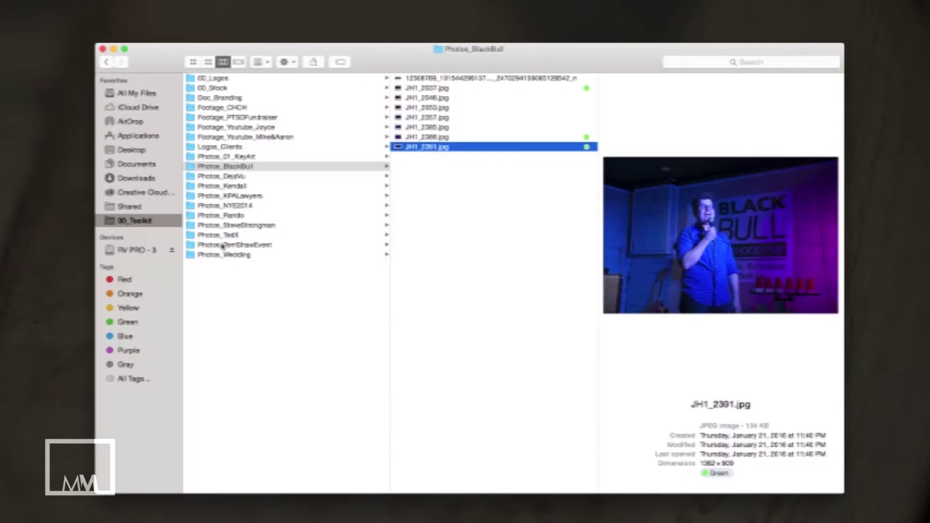
- View the green-tagged photos in the Photos_TedX folder and preview the stage shot with flying cards at full size
left_click(247, 196)
left_click(256, 225)
left_click(264, 236)
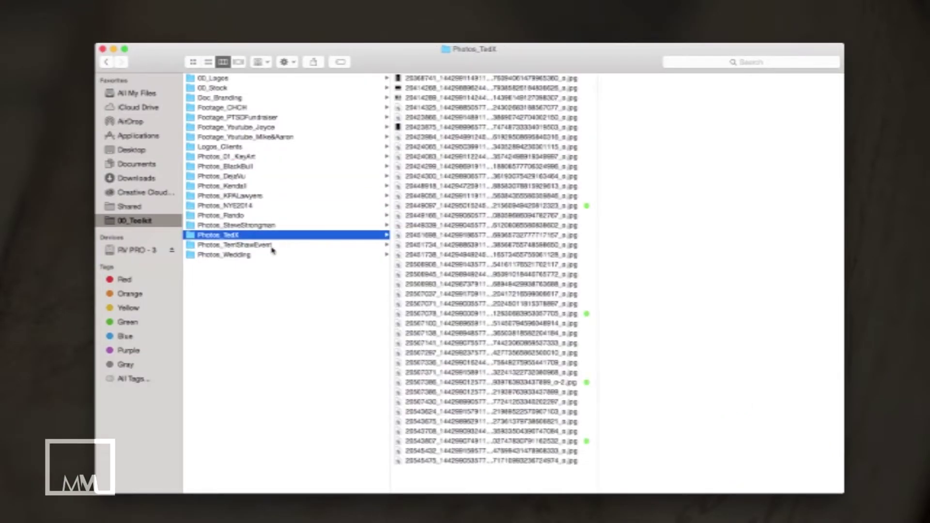
left_click(535, 206)
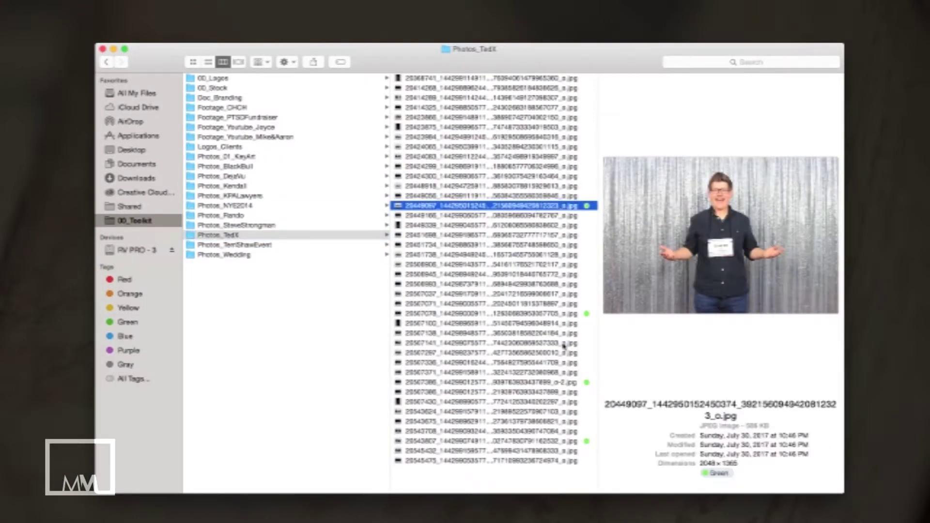
left_click(567, 314)
left_click(573, 383)
key("space")
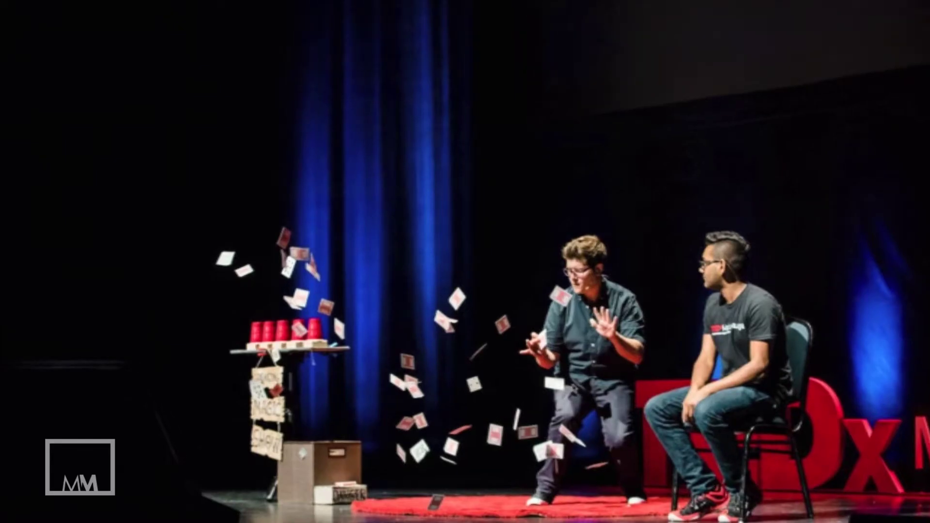
key("space")
- Return to the 00_Toolkit folder list, look into the last two event and wedding photo folders, and close the window
left_click(256, 319)
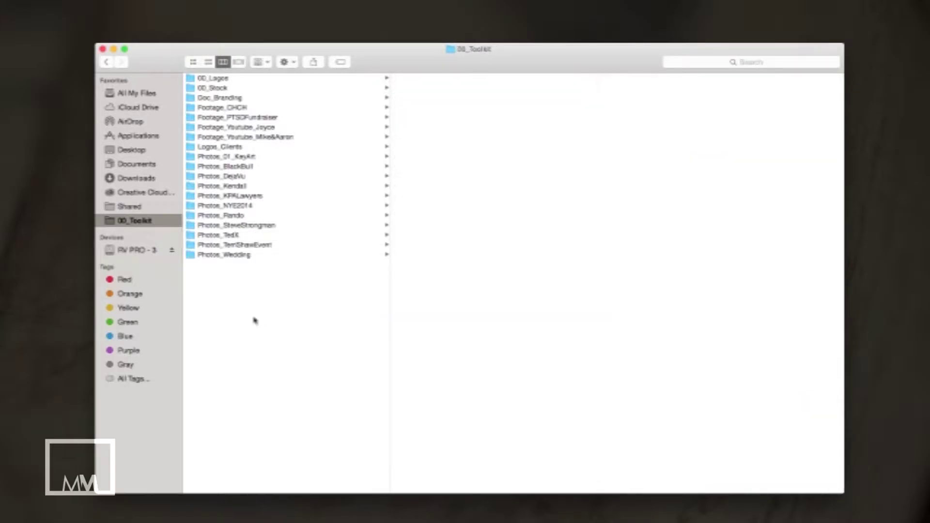
left_click(256, 246)
left_click(252, 255)
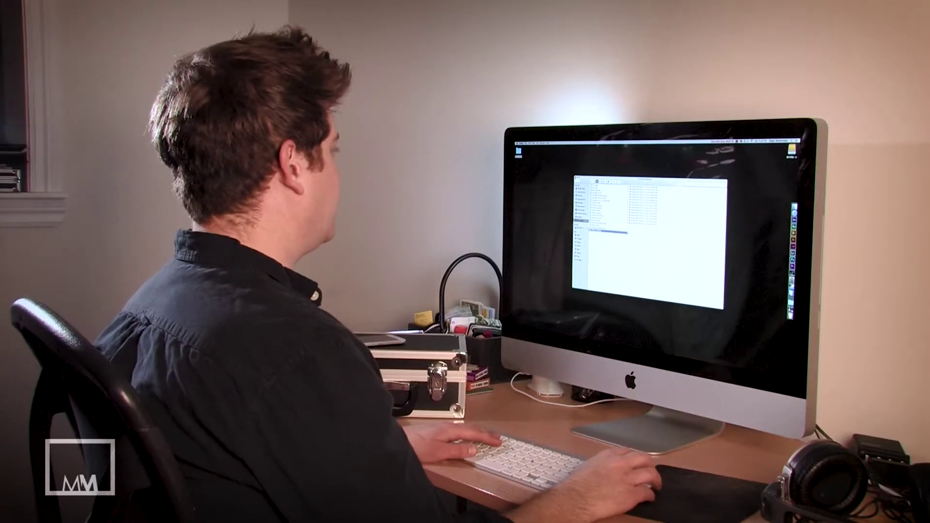
left_click(575, 178)
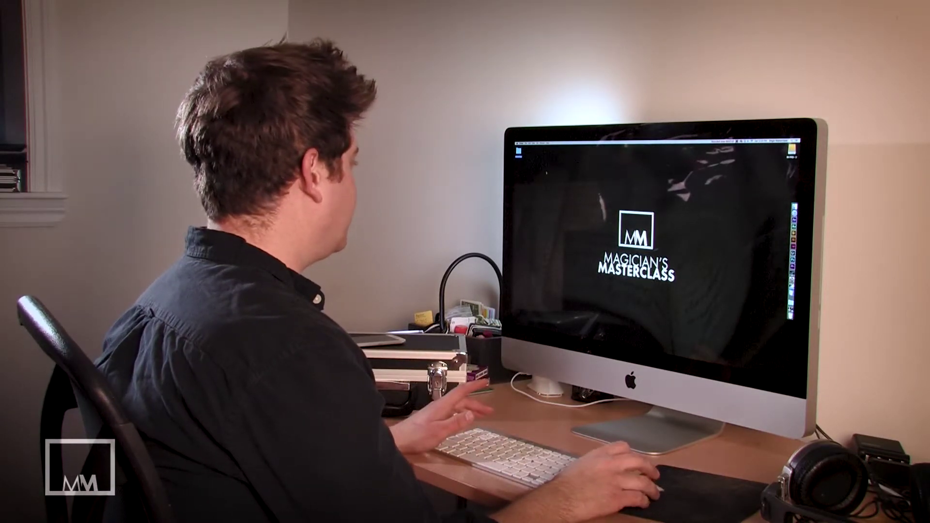
- Open the Masterclass folder from the desktop and go to 00_StockPhotos inside 00_ToolKit
double_click(519, 152)
left_click_drag(593, 171, 589, 173)
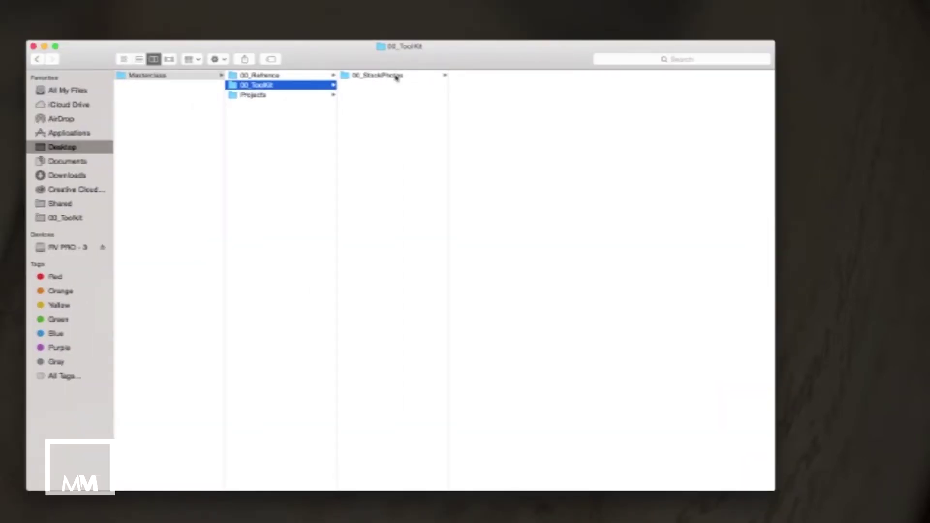
left_click(396, 77)
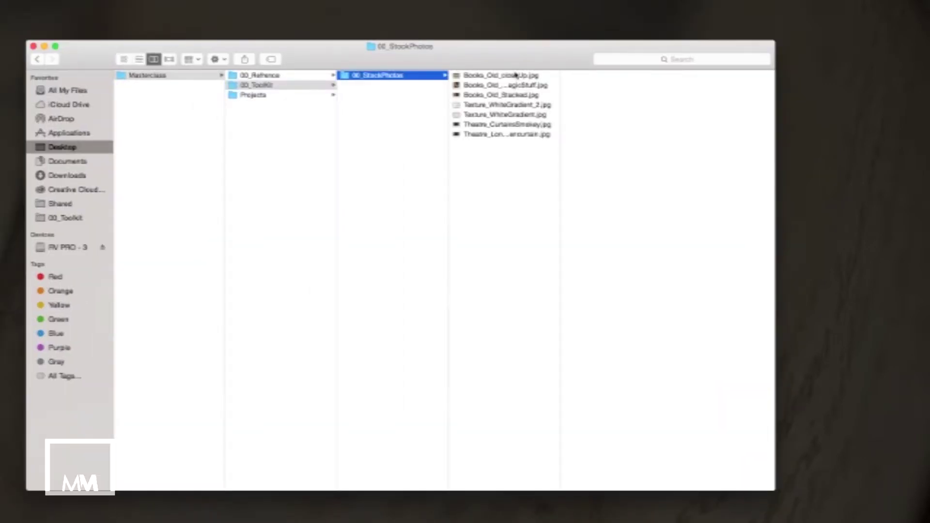
- Preview the old book, white gradient and theatre stock images in 00_StockPhotos, ending with Theatre_Longshot_Opencurtain.jpg
left_click(516, 75)
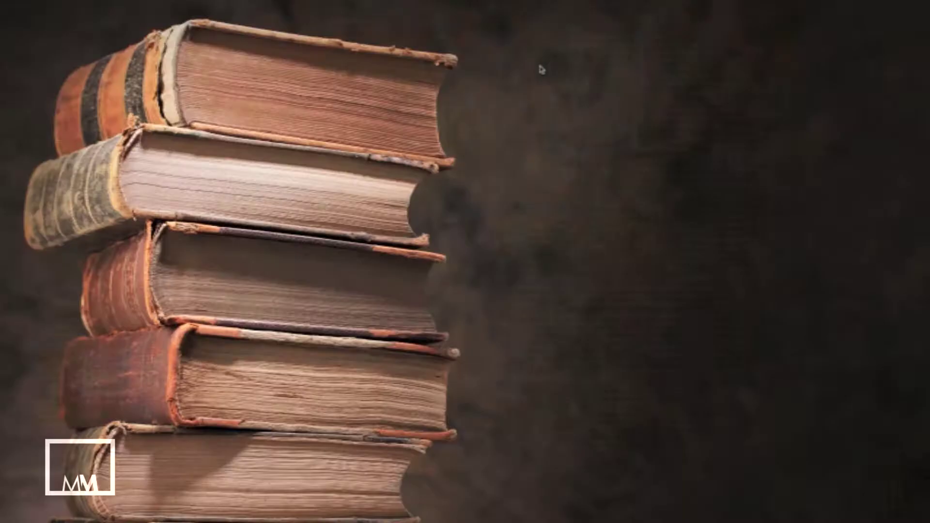
key("space")
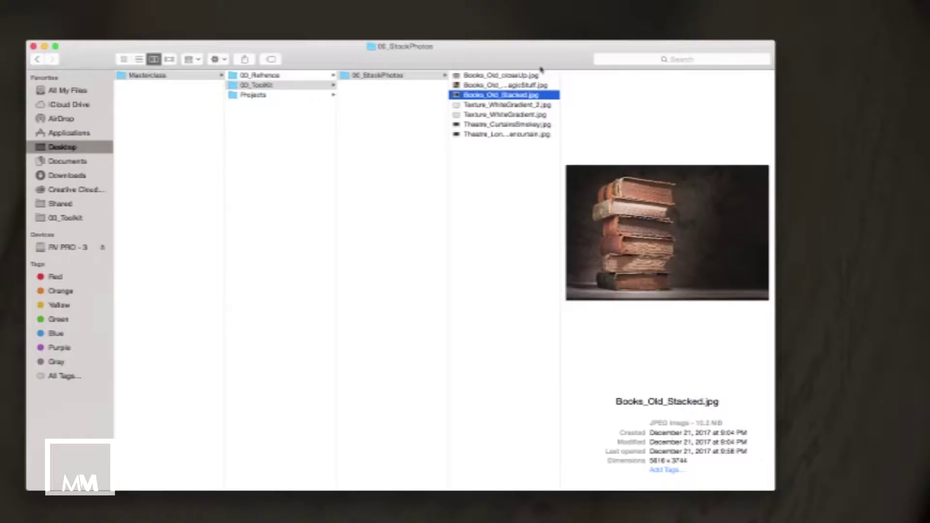
key("Up")
key("Down")
key("Down")
key("Down")
key("Down")
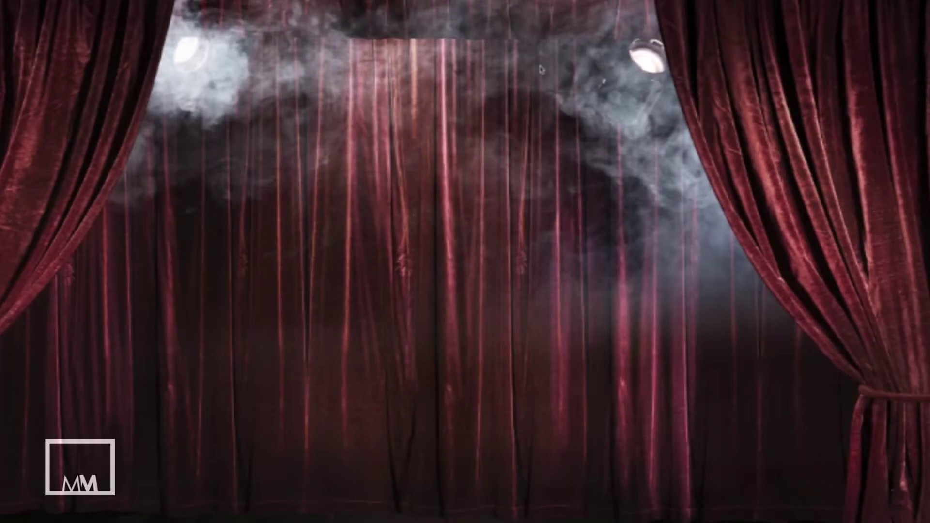
key("Down")
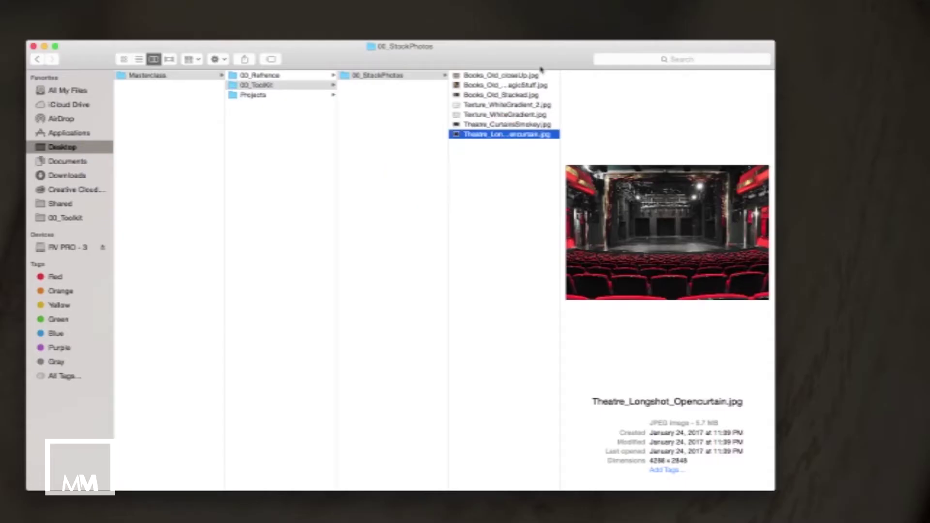
- Open the Projects folder, widen its column to show the full project names, and list the contents of MM_Desktop_Dec2017
left_click(292, 98)
left_click_drag(448, 150, 586, 156)
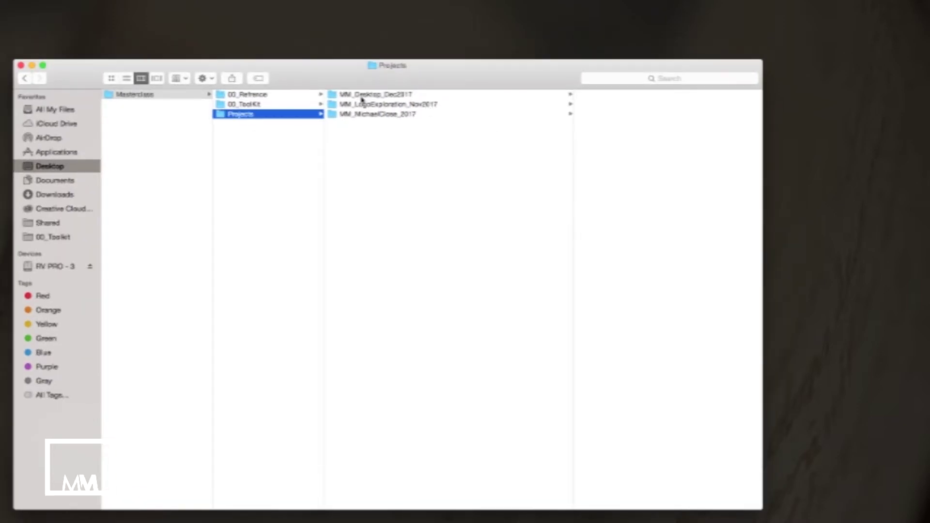
left_click(360, 95)
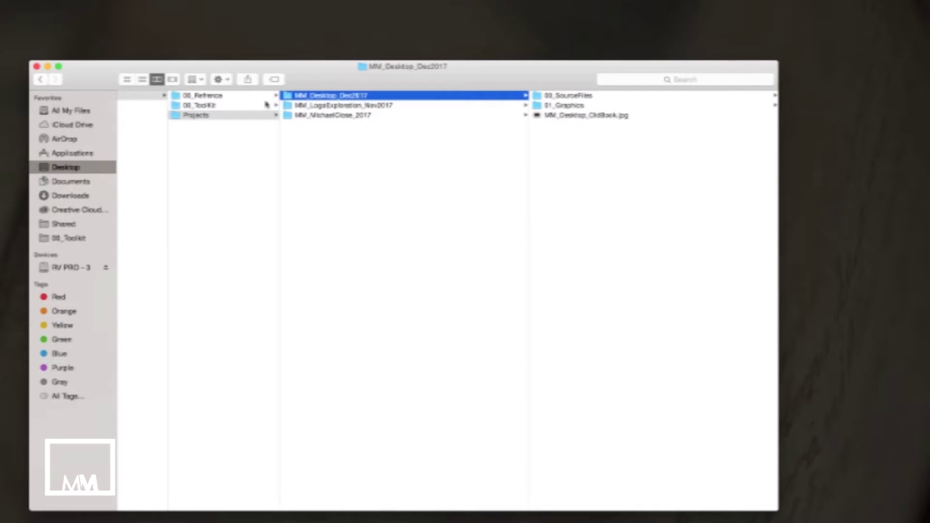
- Go back to the Masterclass folder and open 00_SourceFiles within the MM_Desktop_Dec2017 project
left_click(245, 117)
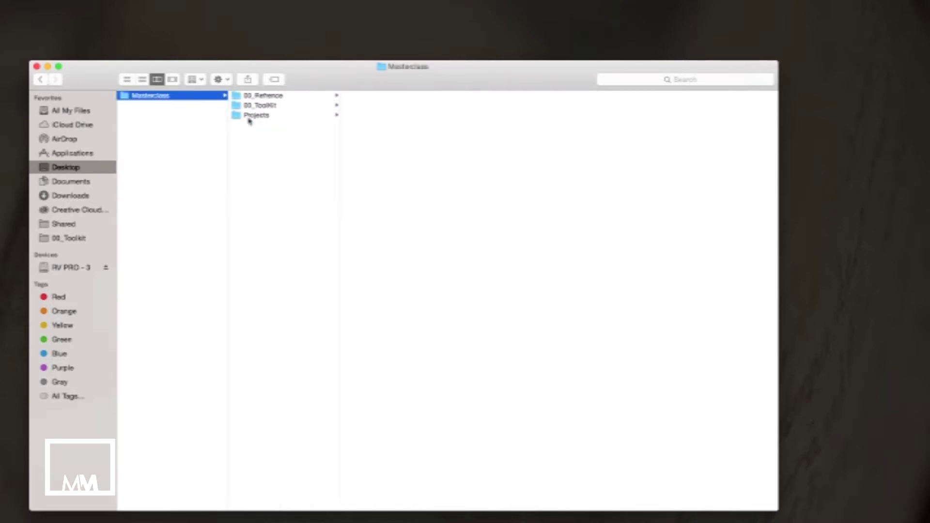
left_click(376, 98)
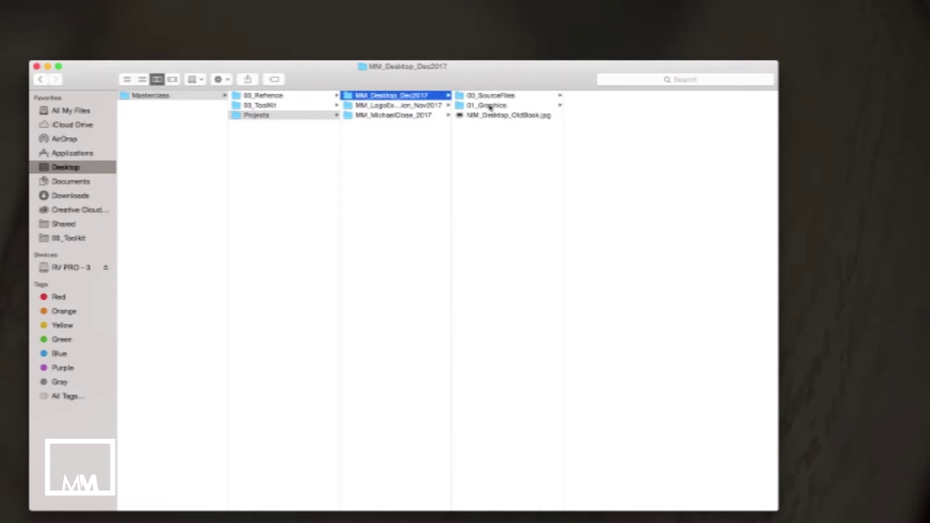
left_click(502, 96)
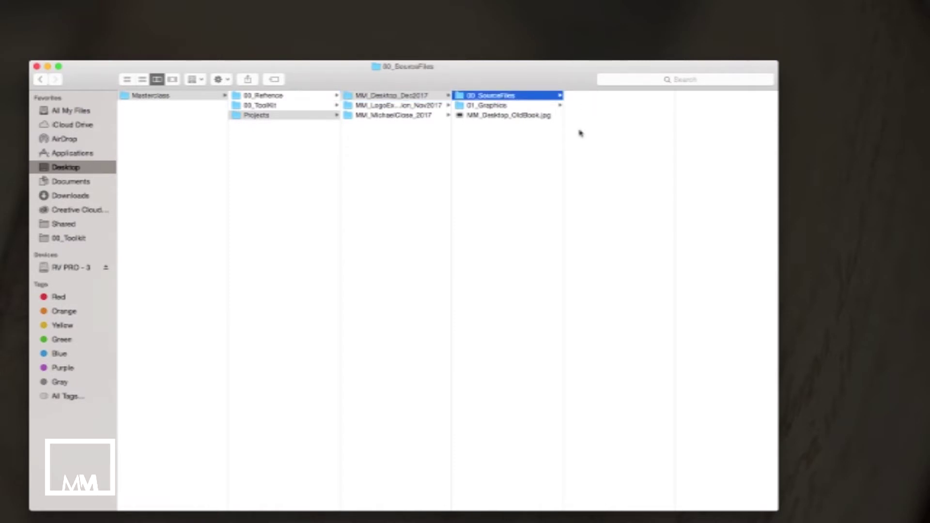